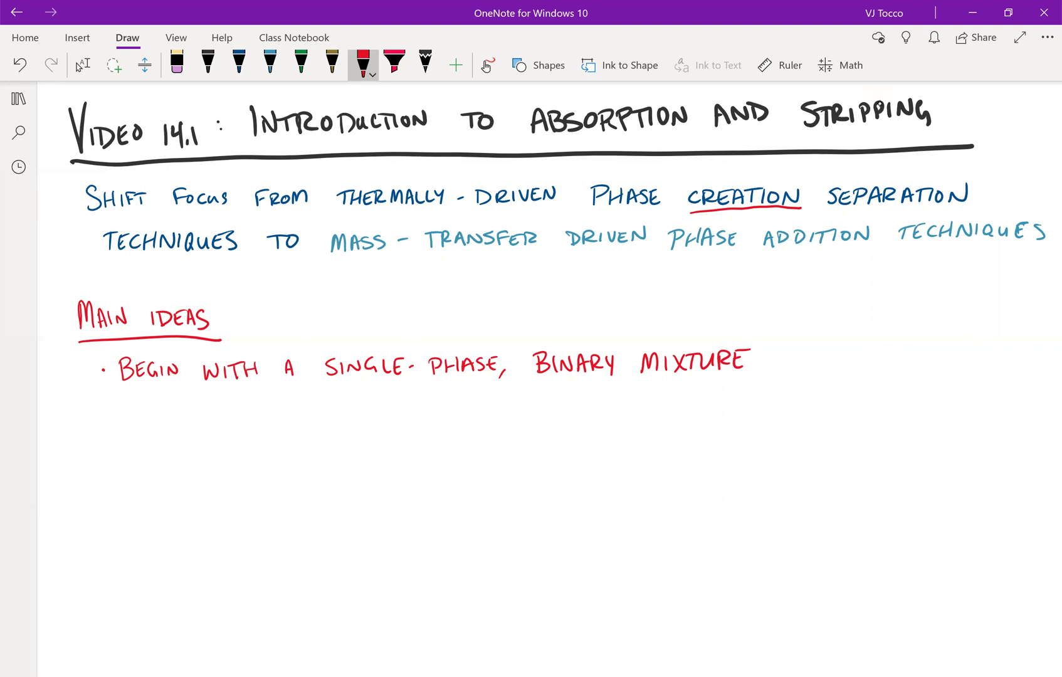
- Handwrite 'ADD A THIRD COMPONENT' in red as the second main-ideas bullet
click(104, 412)
mouse_move(123, 426)
mouse_down()
mouse_move(129, 405)
mouse_move(138, 427)
mouse_move(198, 411)
mouse_move(206, 425)
mouse_up()
mouse_move(195, 419)
mouse_down()
mouse_move(240, 425)
mouse_move(250, 407)
mouse_up()
drag(248, 418, 259, 423)
drag(269, 410, 276, 424)
drag(280, 424, 292, 424)
mouse_move(291, 407)
mouse_down()
mouse_move(292, 424)
mouse_move(352, 422)
mouse_up()
drag(356, 407, 379, 421)
mouse_move(378, 406)
mouse_down()
mouse_move(380, 415)
mouse_move(417, 401)
mouse_move(423, 420)
mouse_up()
drag(422, 413, 433, 403)
mouse_move(434, 419)
mouse_down()
mouse_move(449, 403)
mouse_move(457, 416)
mouse_up()
drag(447, 403, 464, 402)
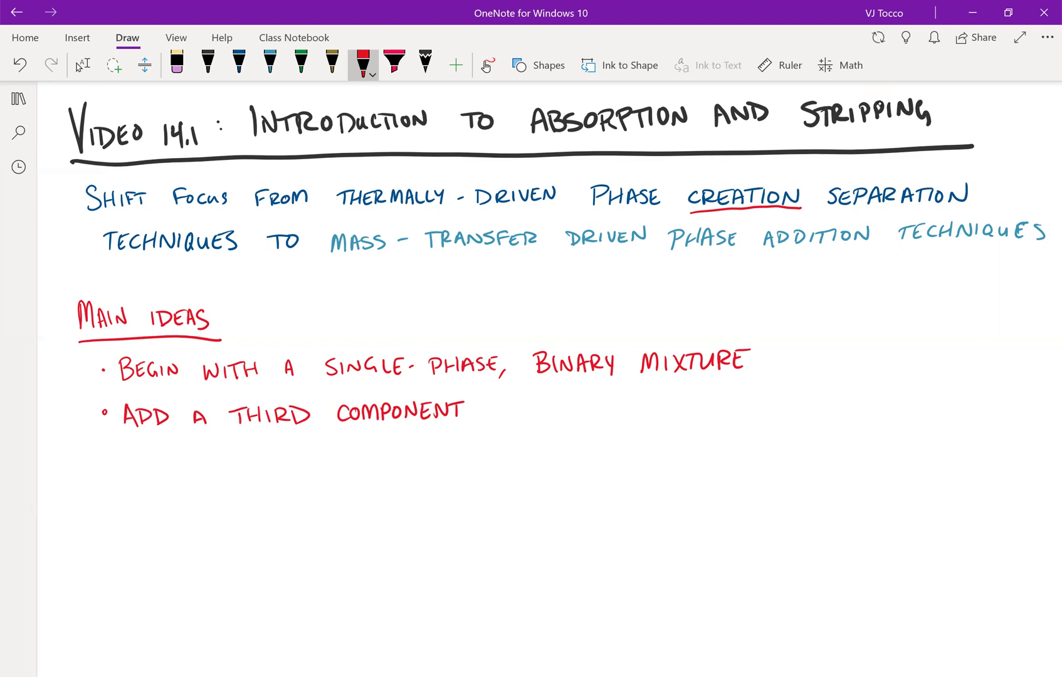
- Erase the mistaken 'OF' after COMPONENT and return to the red pen
mouse_move(500, 402)
mouse_down()
mouse_move(492, 418)
mouse_move(500, 402)
mouse_up()
mouse_move(517, 400)
mouse_down()
mouse_move(508, 419)
mouse_move(518, 408)
mouse_move(560, 407)
mouse_up()
mouse_move(495, 410)
mouse_down()
mouse_move(515, 410)
mouse_move(493, 418)
mouse_move(514, 400)
mouse_up()
click(363, 63)
- Finish the bullet with 'IN A SECOND PHASE' in red
mouse_move(606, 398)
mouse_down()
mouse_move(592, 414)
mouse_move(614, 413)
mouse_up()
drag(608, 404, 624, 395)
drag(613, 412, 626, 410)
mouse_move(645, 398)
mouse_down()
mouse_move(645, 411)
mouse_move(678, 394)
mouse_move(683, 410)
mouse_up()
mouse_move(682, 394)
mouse_down()
mouse_move(683, 409)
mouse_move(723, 407)
mouse_up()
drag(724, 388, 735, 406)
mouse_move(751, 386)
mouse_down()
mouse_move(753, 404)
mouse_move(770, 387)
mouse_up()
mouse_move(770, 387)
mouse_down()
mouse_move(773, 405)
mouse_move(777, 395)
mouse_up()
mouse_move(787, 389)
mouse_down()
mouse_move(780, 407)
mouse_move(805, 403)
mouse_up()
drag(794, 389, 806, 386)
drag(794, 399, 801, 396)
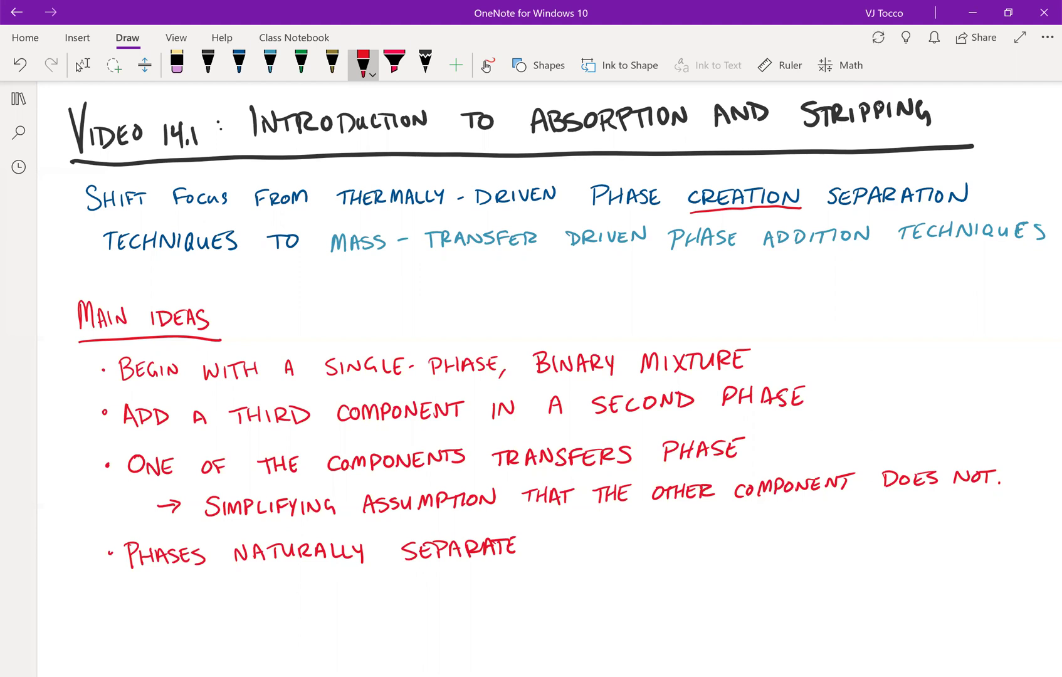
- Scroll down the page and switch from inking to the selection tool
scroll(565, 376, down, 5)
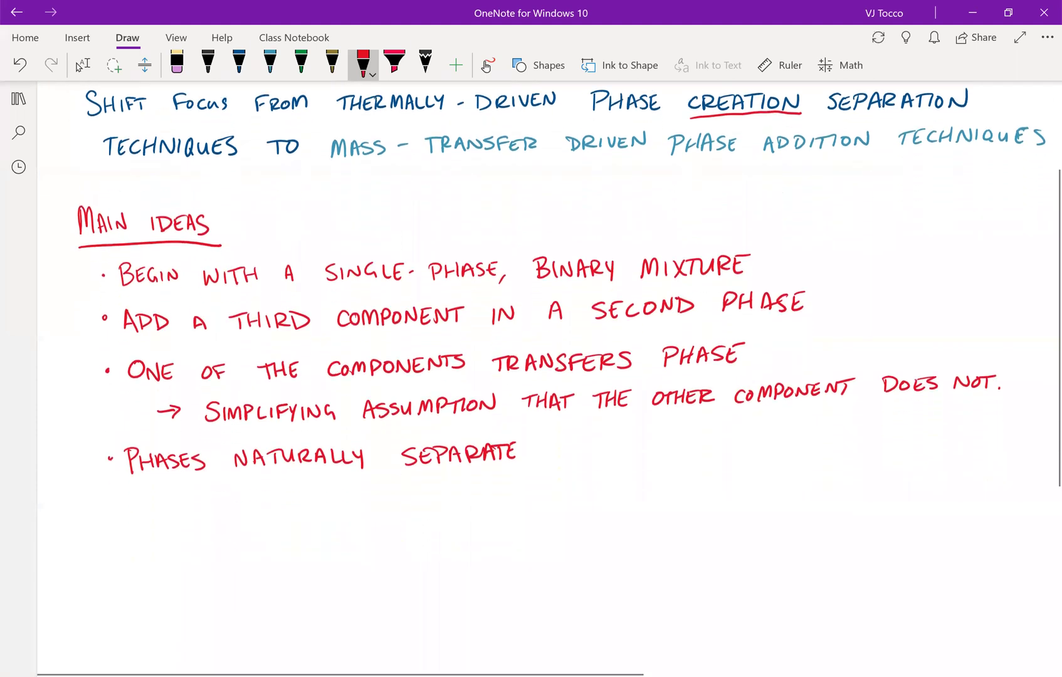
click(82, 65)
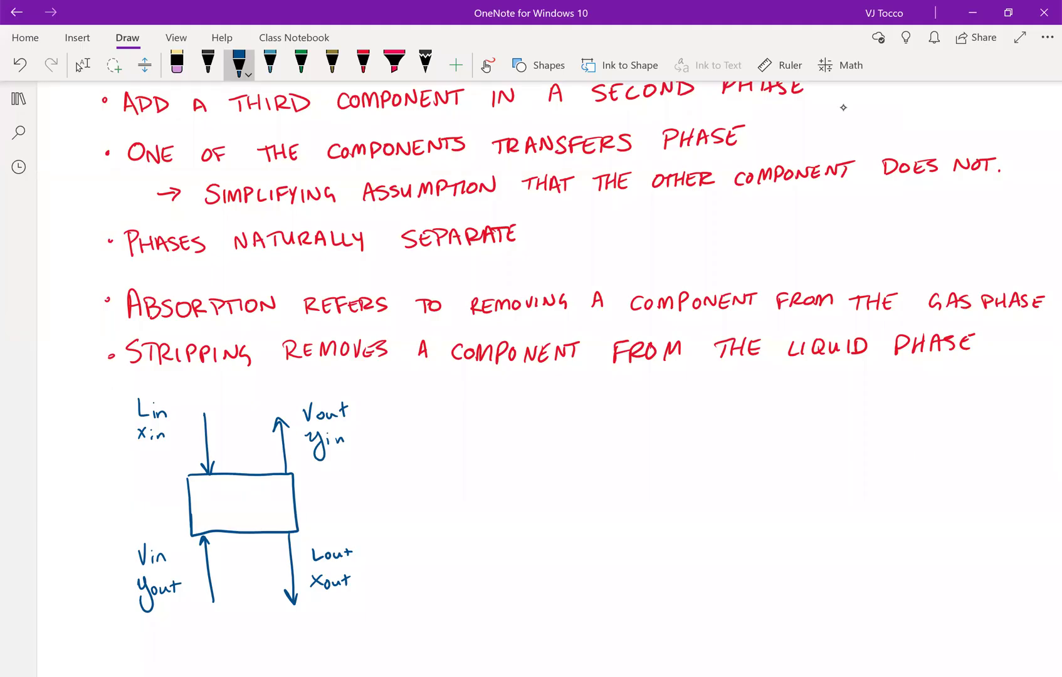
- Write 'Single Stage' in blue inside the stage box
mouse_move(212, 489)
mouse_down()
mouse_move(204, 502)
mouse_move(227, 500)
mouse_up()
mouse_move(237, 496)
mouse_down()
mouse_move(234, 512)
mouse_move(241, 500)
mouse_up()
mouse_move(244, 496)
mouse_down()
mouse_move(254, 501)
mouse_move(214, 520)
mouse_move(225, 524)
mouse_up()
mouse_move(218, 518)
mouse_down()
mouse_move(241, 530)
mouse_move(260, 516)
mouse_up()
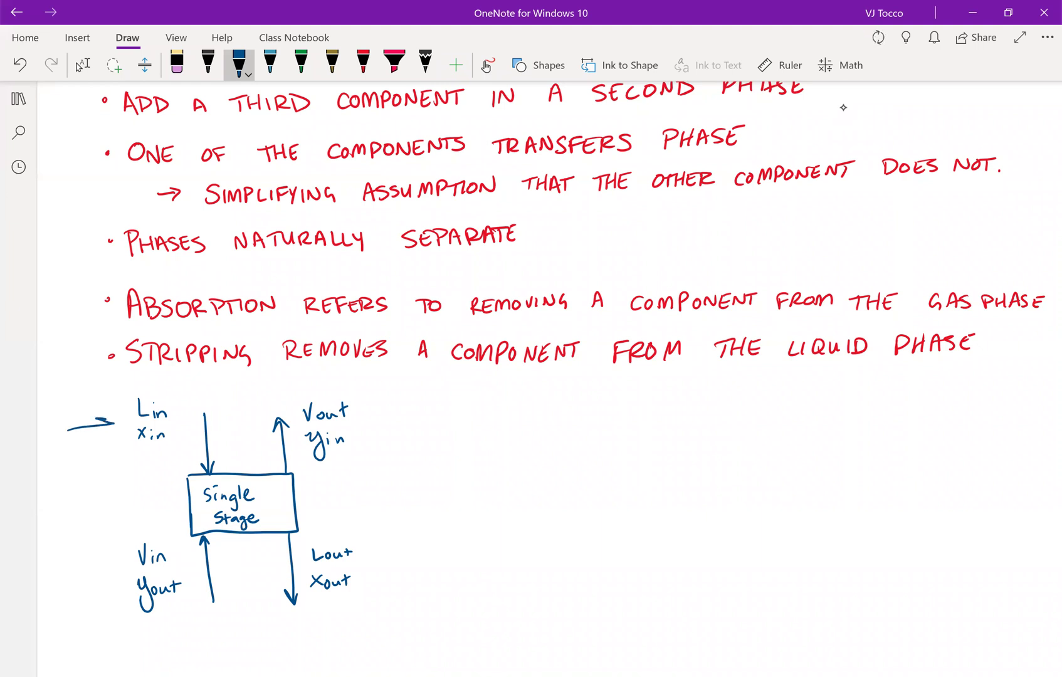
key(Escape)
- Undo a stray arrow with Ctrl+Z and begin the blue note defining L and V
drag(426, 557, 383, 570)
drag(395, 560, 400, 571)
key(ctrl+z)
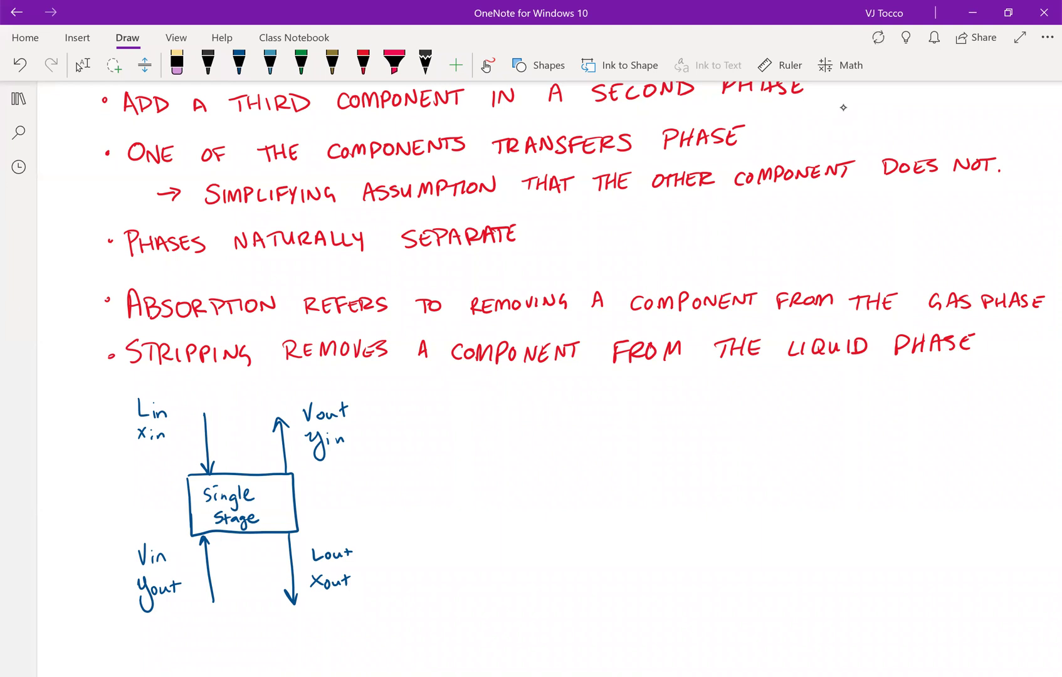
click(239, 63)
mouse_move(428, 408)
mouse_down()
mouse_move(441, 425)
mouse_move(483, 401)
mouse_move(529, 418)
mouse_up()
mouse_move(538, 400)
mouse_down()
mouse_move(533, 419)
mouse_move(546, 408)
mouse_up()
drag(540, 414, 559, 405)
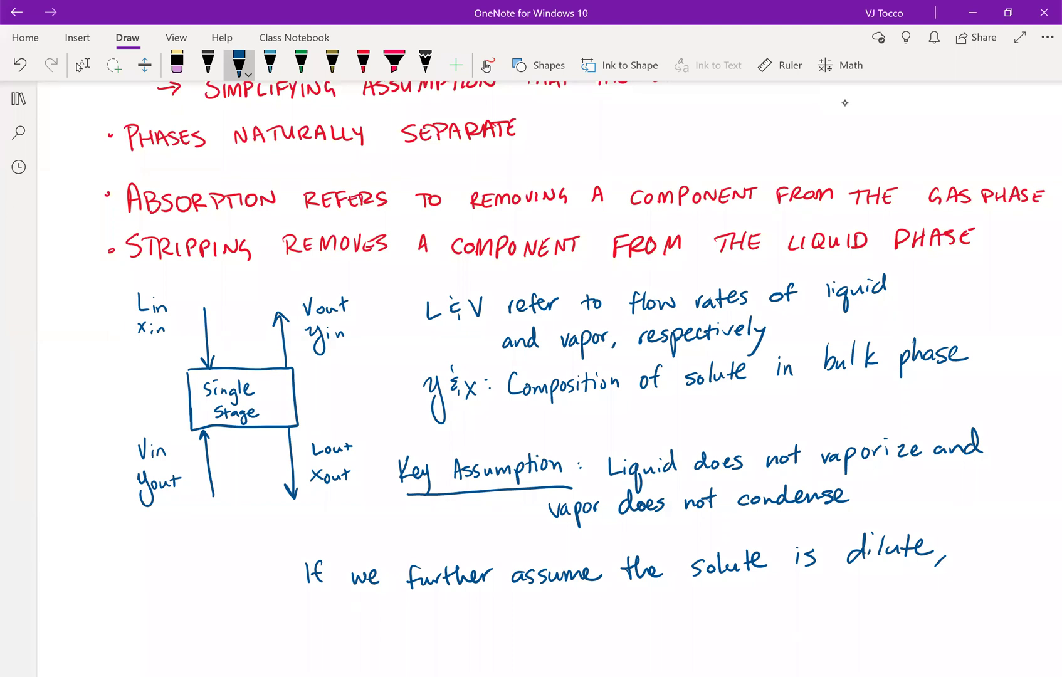
- Write 'Lin = Lout' in blue below the dilute-solute line
scroll(971, 467, down, 1)
key(Escape)
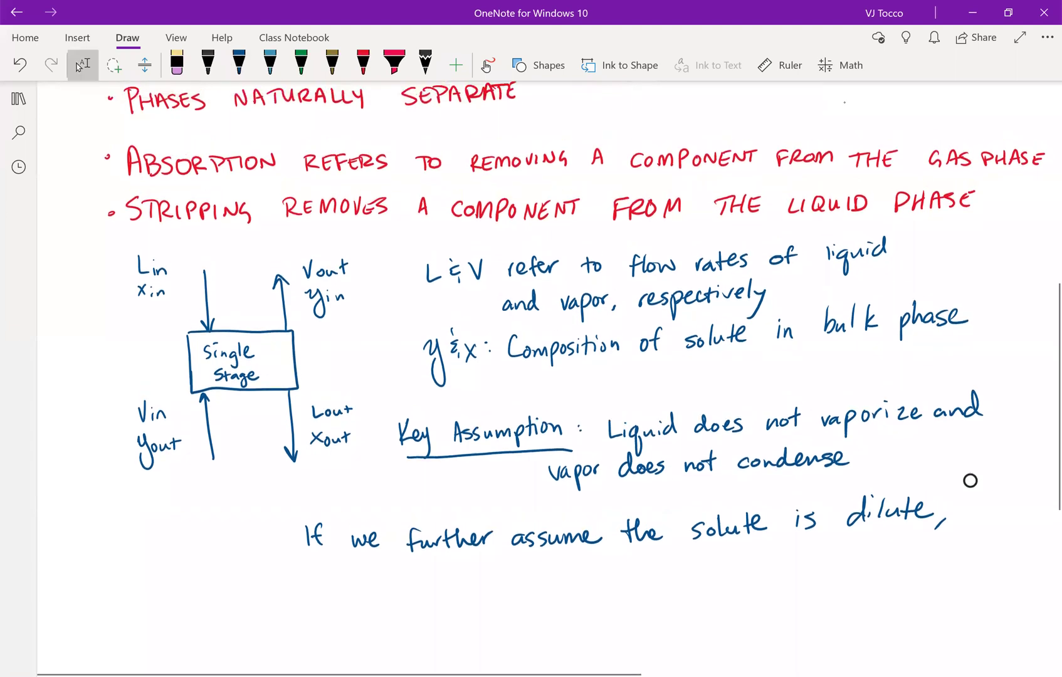
scroll(970, 468, down, 2)
scroll(844, 102, up, 2)
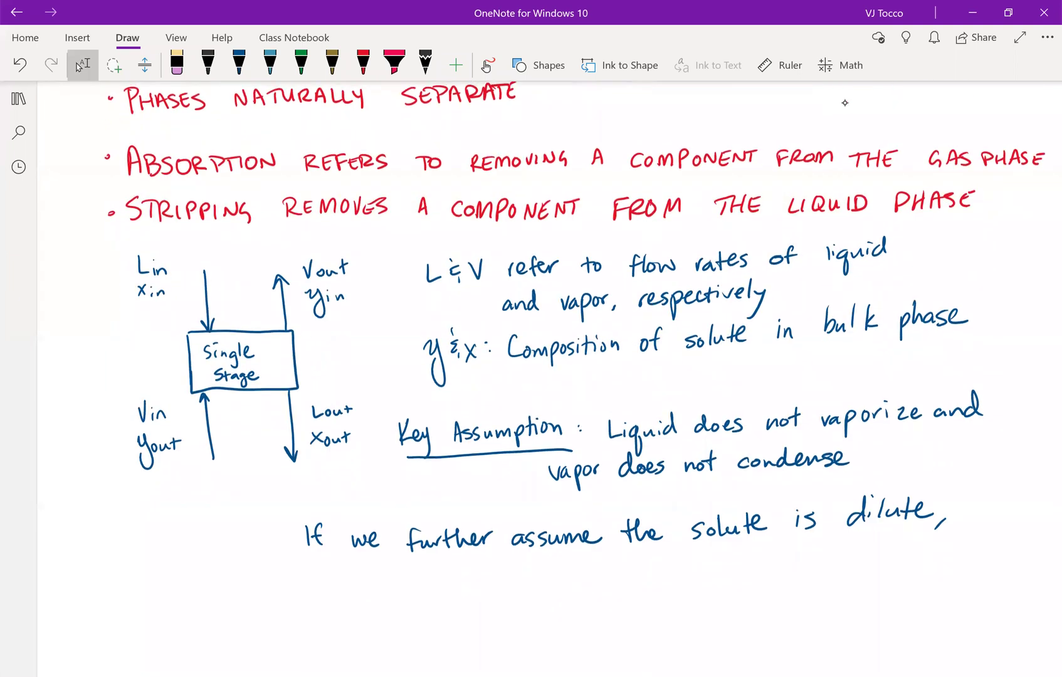
click(238, 63)
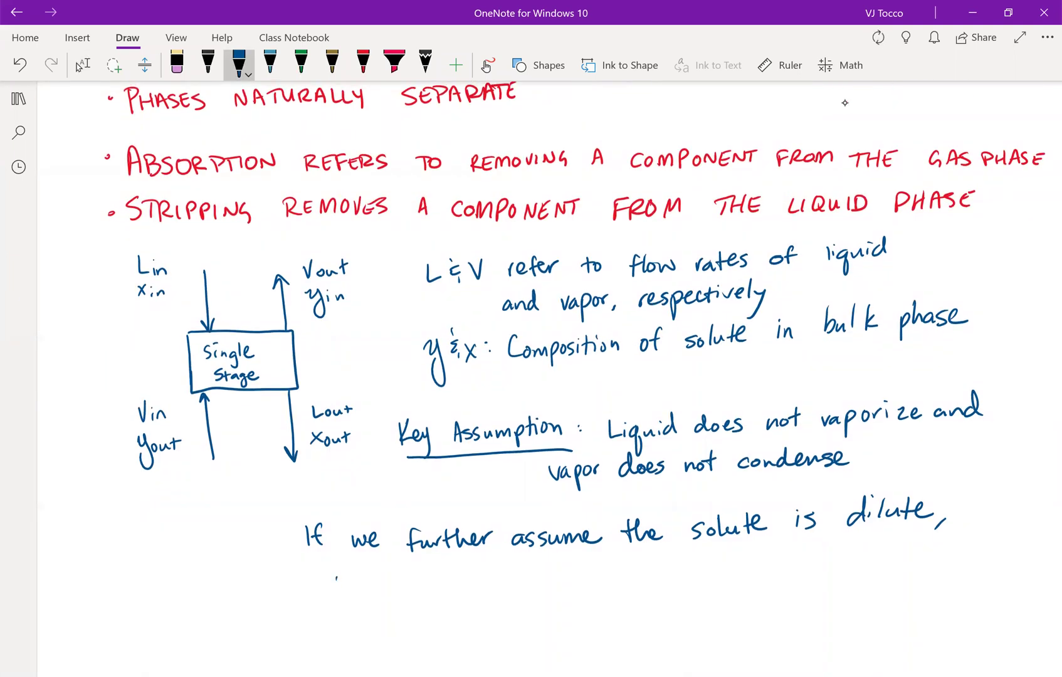
drag(337, 577, 354, 604)
mouse_move(356, 595)
mouse_down()
mouse_move(375, 599)
mouse_move(391, 585)
mouse_up()
mouse_move(380, 591)
mouse_down()
mouse_move(409, 579)
mouse_move(422, 601)
mouse_up()
drag(432, 592, 458, 603)
drag(445, 593, 498, 601)
- Add 'Vin = Vout = V' and append '= L' after Lout
drag(555, 572, 565, 573)
mouse_move(571, 589)
mouse_down()
mouse_move(590, 599)
mouse_move(610, 592)
mouse_up()
drag(619, 569, 665, 588)
drag(672, 574, 674, 591)
drag(666, 583, 680, 581)
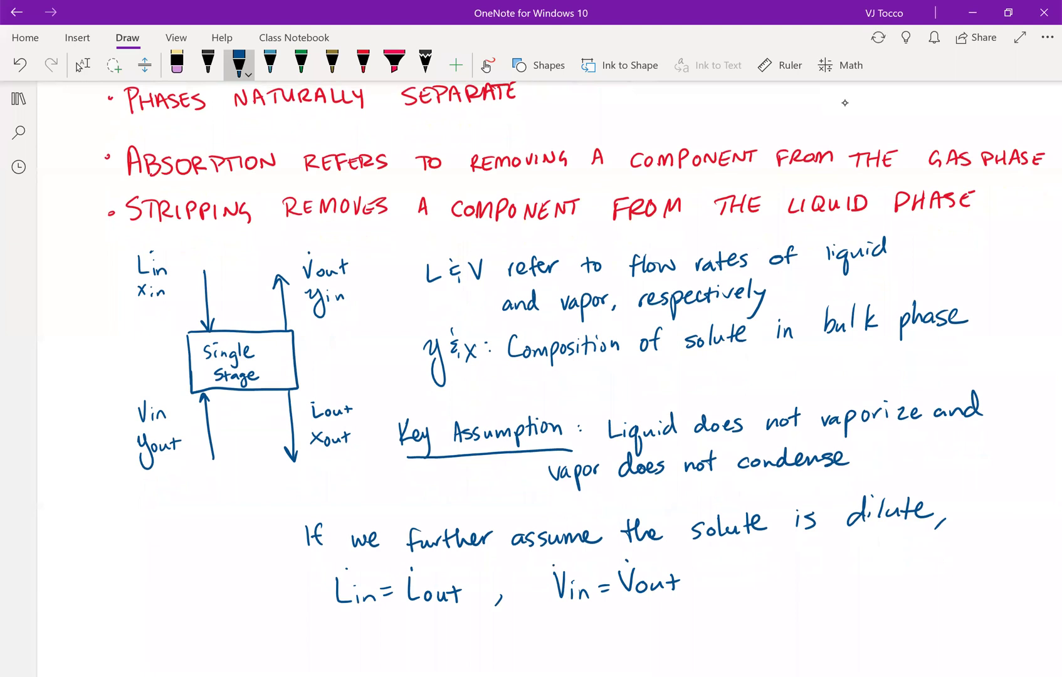
drag(698, 578, 714, 583)
drag(727, 566, 740, 565)
drag(469, 575, 478, 580)
mouse_move(489, 566)
mouse_down()
mouse_move(499, 579)
mouse_move(494, 565)
mouse_up()
- Begin the material balance in blue with 'L xin + V yin ='
scroll(845, 102, down, 4)
scroll(565, 313, up, 1)
click(79, 65)
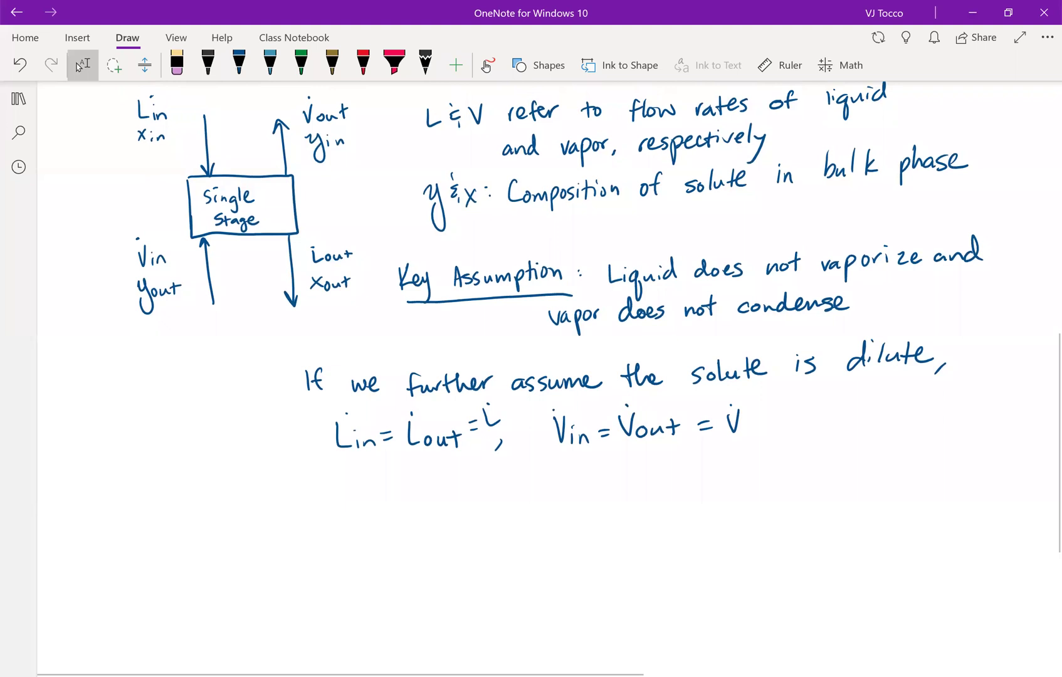
click(239, 62)
mouse_move(276, 488)
mouse_down()
mouse_move(276, 515)
mouse_move(292, 517)
mouse_up()
mouse_move(304, 502)
mouse_down()
mouse_move(318, 518)
mouse_move(304, 518)
mouse_up()
mouse_move(324, 506)
mouse_down()
mouse_move(325, 518)
mouse_move(376, 504)
mouse_up()
mouse_move(368, 499)
mouse_down()
mouse_move(369, 509)
mouse_move(413, 490)
mouse_move(433, 515)
mouse_up()
drag(438, 505, 432, 532)
mouse_move(444, 508)
mouse_down()
mouse_move(463, 518)
mouse_move(502, 499)
mouse_up()
drag(488, 507, 547, 513)
- Write the right side 'L xout + V yout', erasing a stray 'o'
drag(556, 502, 579, 514)
click(426, 62)
click(238, 63)
drag(583, 511, 605, 518)
drag(598, 507, 609, 505)
drag(541, 480, 541, 481)
mouse_move(628, 501)
mouse_down()
mouse_move(685, 484)
mouse_move(696, 525)
mouse_move(714, 502)
mouse_up()
drag(723, 498, 744, 509)
drag(738, 500, 750, 499)
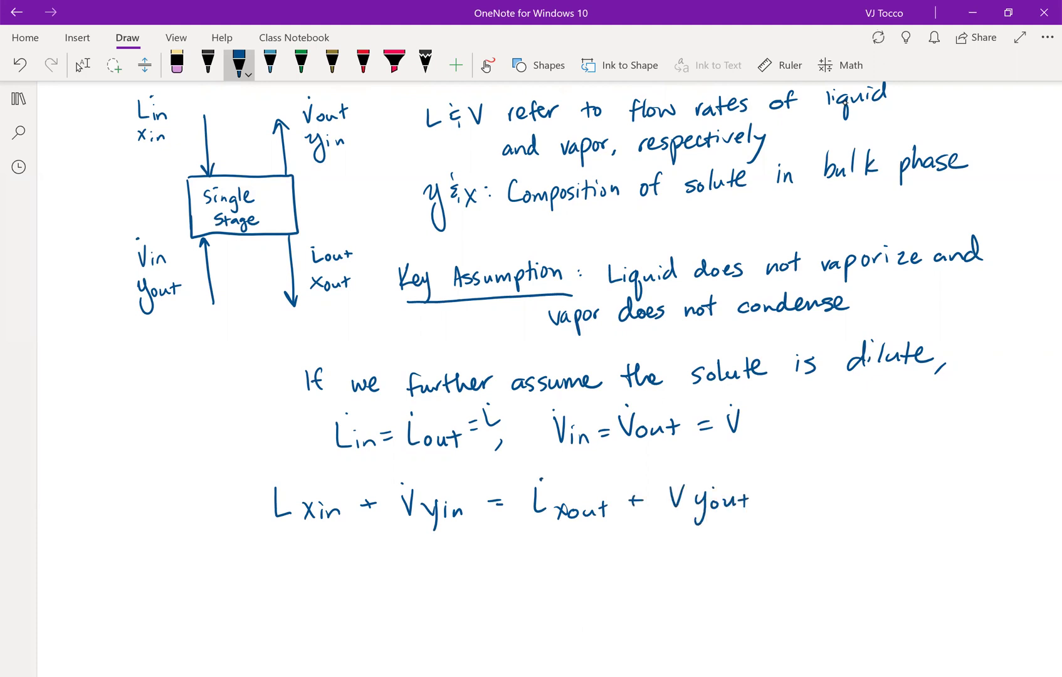
click(426, 62)
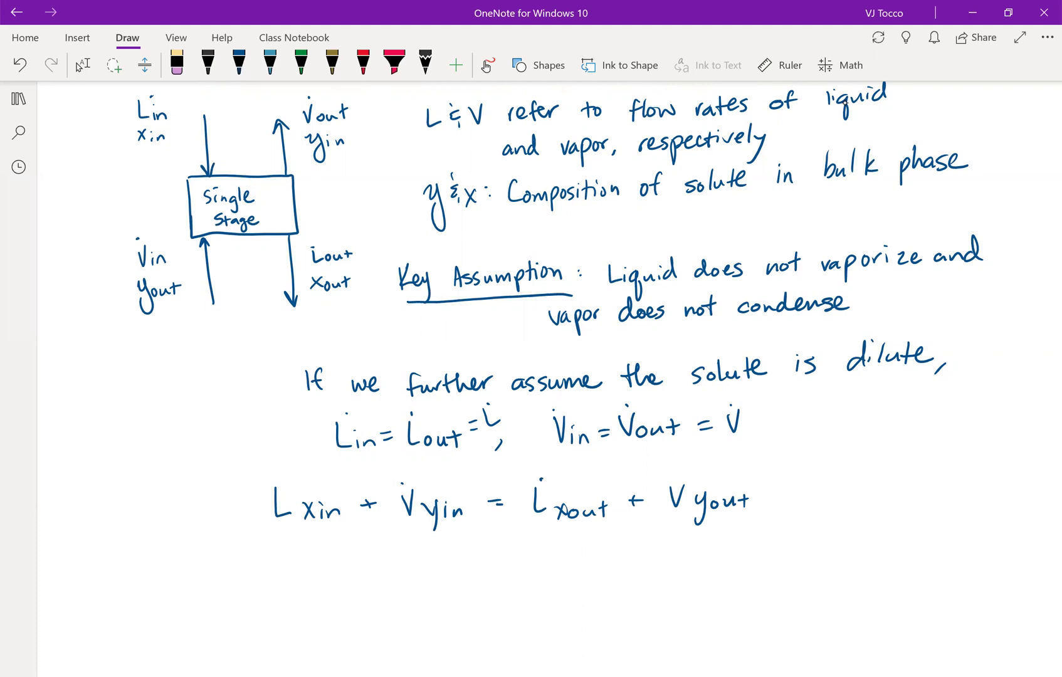
click(239, 62)
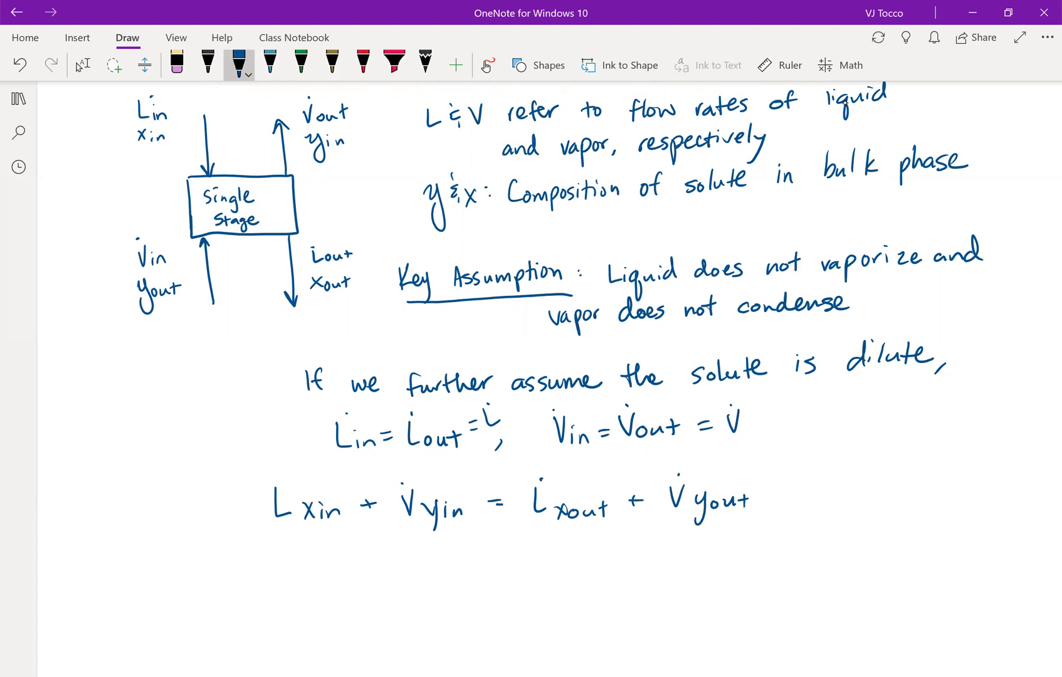